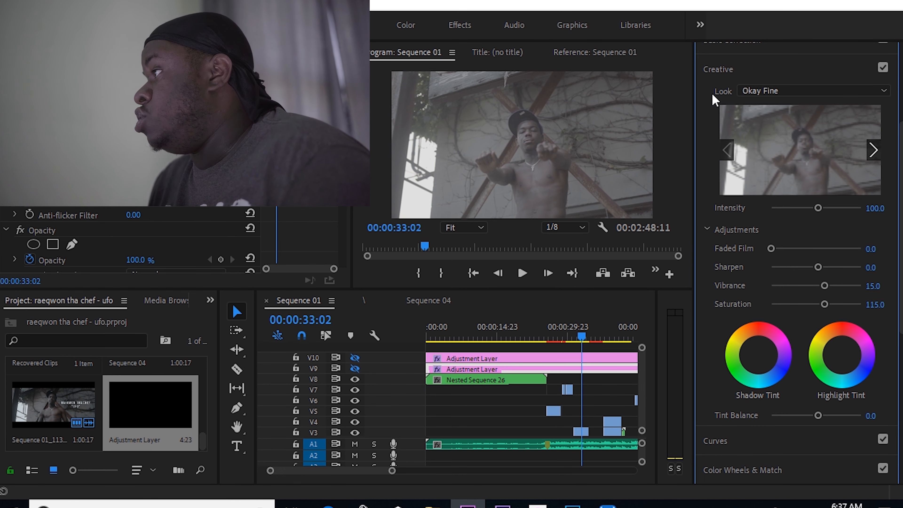
Open the list of available looks in the Creative section of the V9 adjustment layer's Lumetri Color effect.
scroll(713, 98, up, 4)
click(720, 200)
click(720, 192)
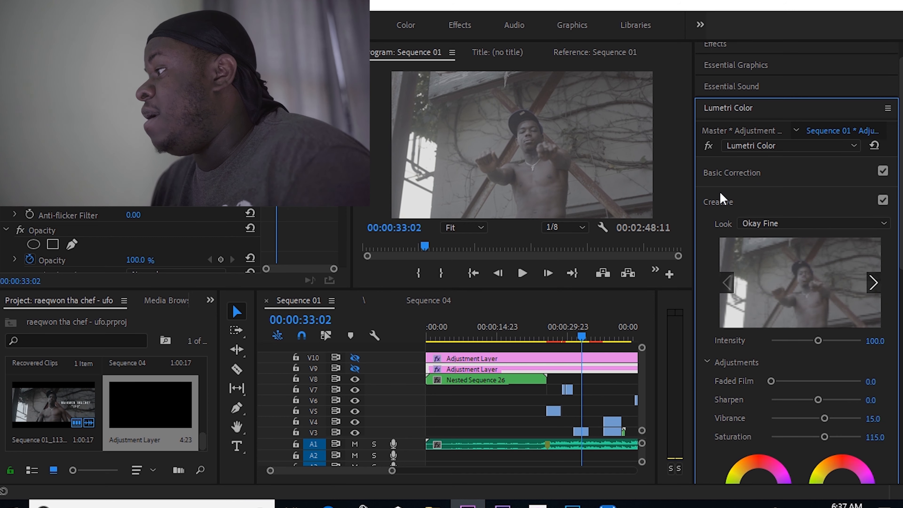
click(756, 224)
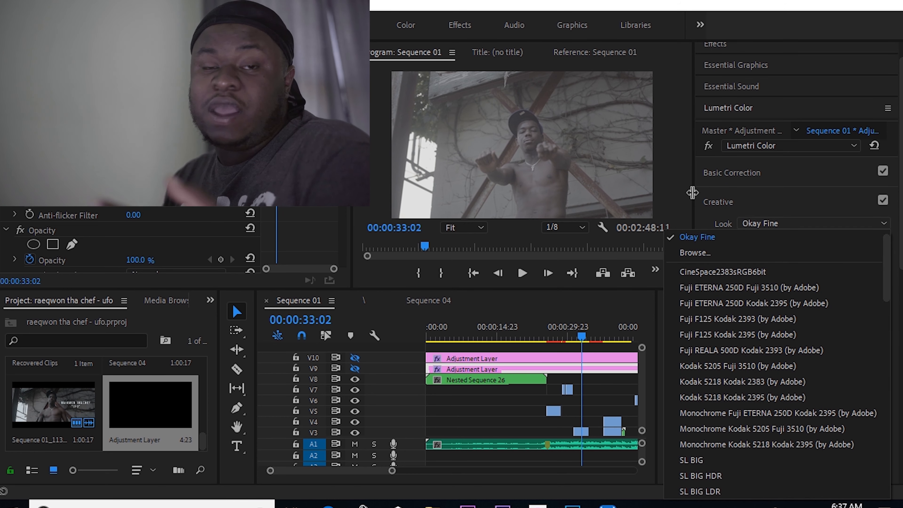
Move the graded adjustment layer on V9 beyond the end of the edit to clear the space.
drag(392, 471, 605, 471)
drag(455, 370, 594, 371)
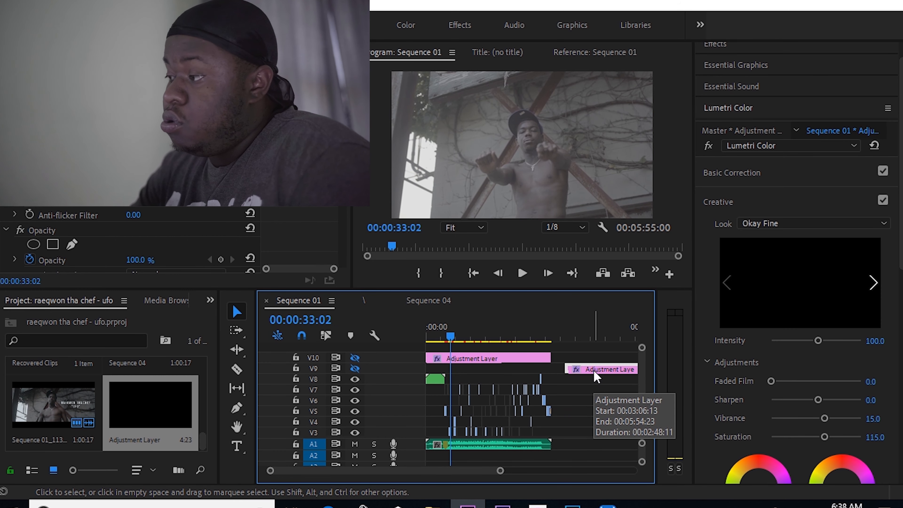
double_click(595, 372)
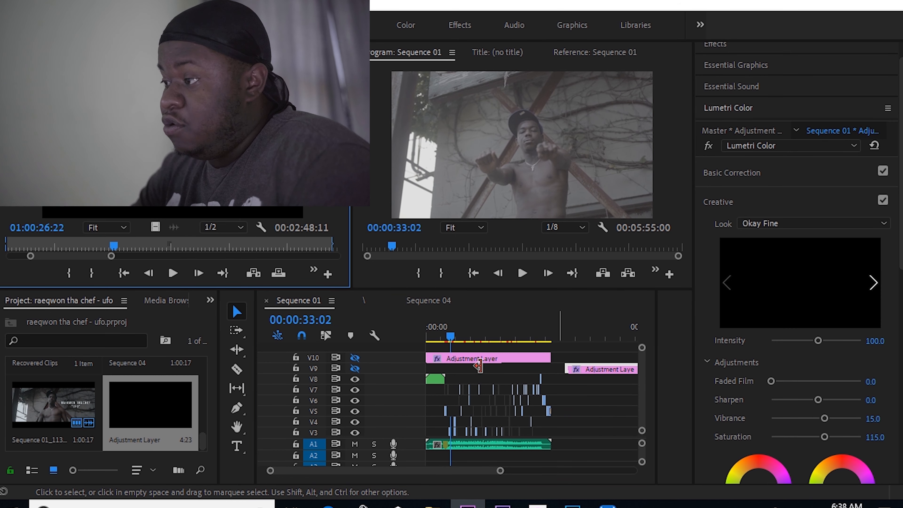
Add a new adjustment layer at the start of V9, extend it to the end of the edit, and make V9 visible.
drag(150, 405, 428, 370)
drag(430, 369, 551, 370)
click(354, 369)
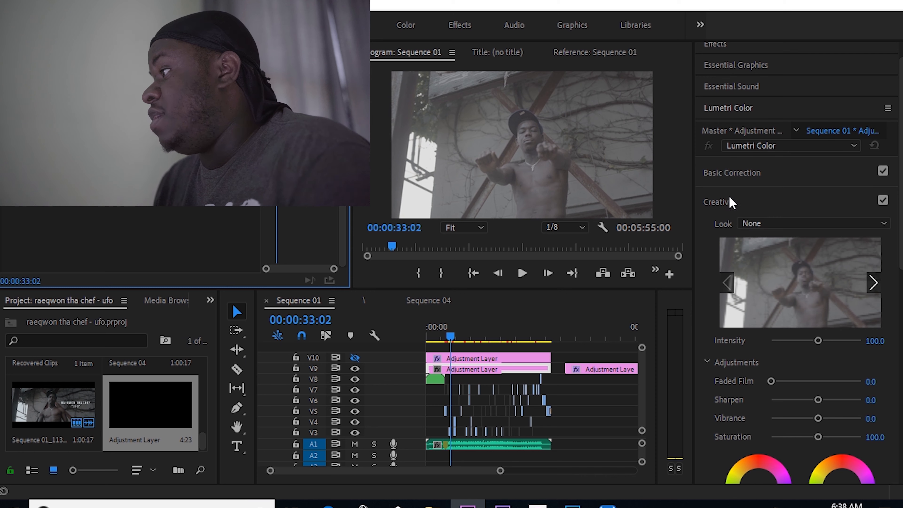
Set the new adjustment layer's Basic Correction contrast to 25 in Lumetri Color.
click(733, 108)
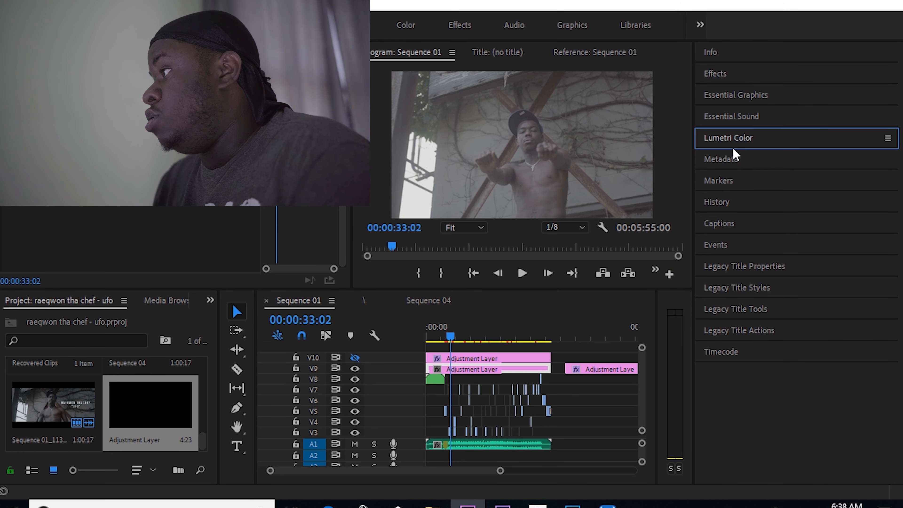
click(732, 137)
scroll(734, 203, down, 4)
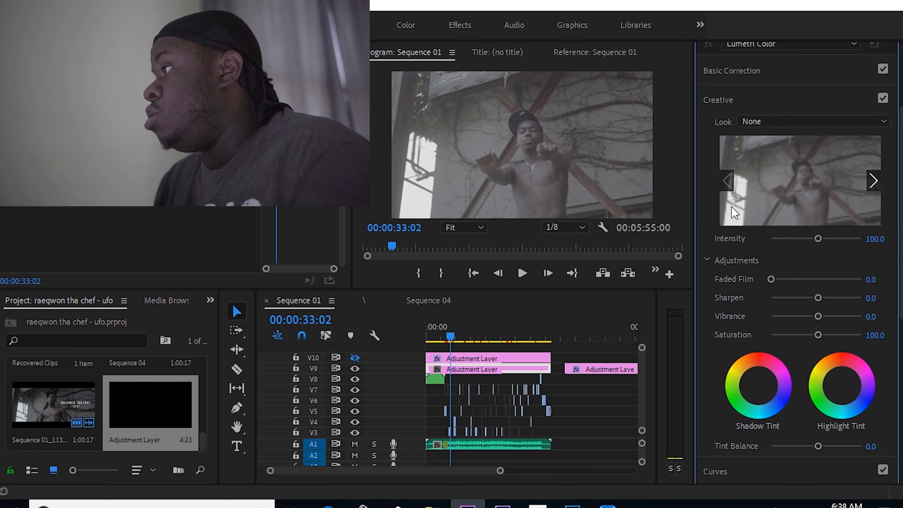
click(732, 70)
click(871, 249)
text(25)
key(Return)
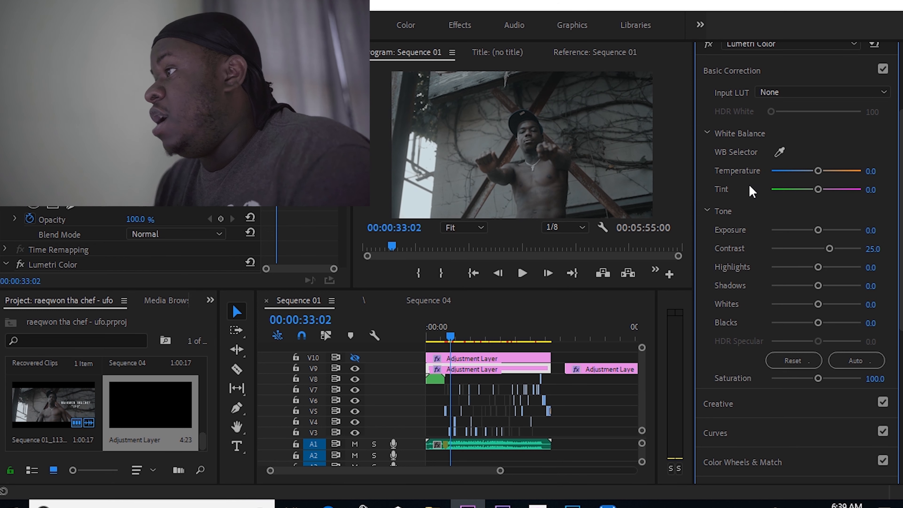
Check the original graded layer's tone settings and set the new adjustment layer's contrast to 15.
click(872, 267)
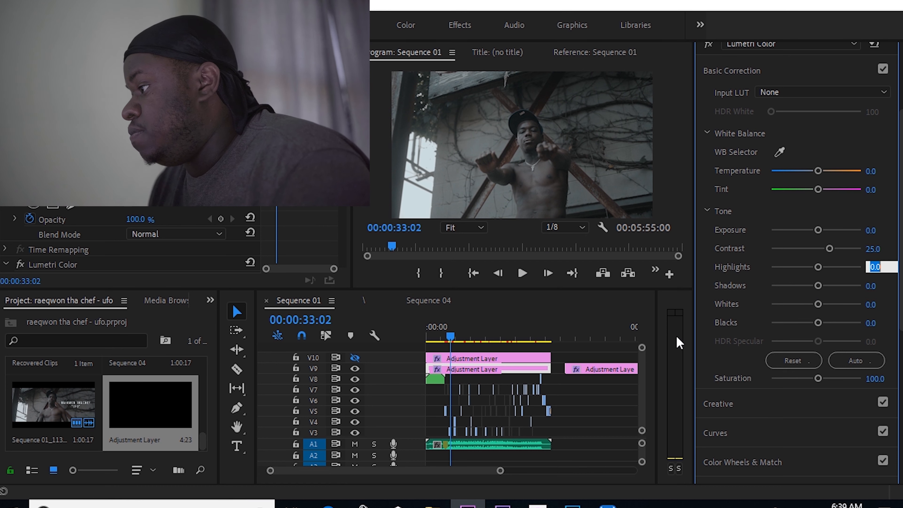
click(593, 371)
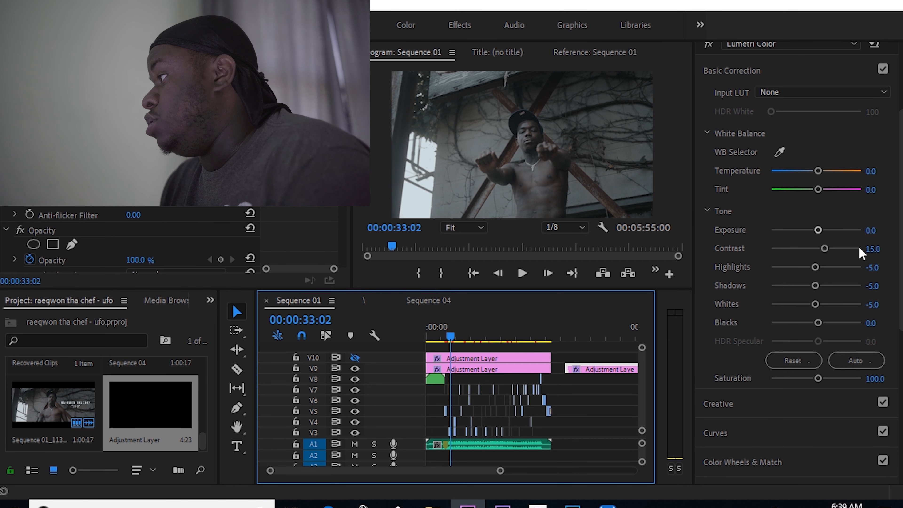
click(523, 370)
click(871, 249)
text(15)
key(Return)
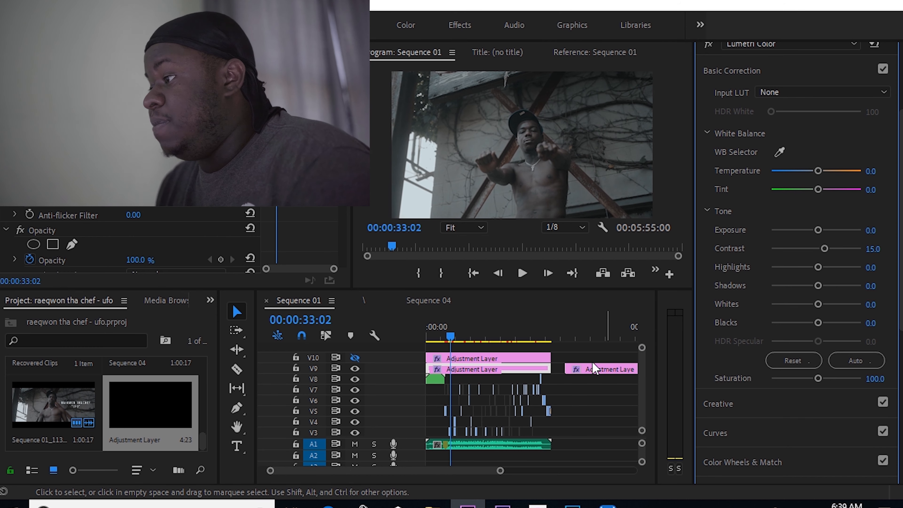
Delete the new adjustment layer from V9 and move the original graded layer back to the start of the sequence.
click(475, 368)
key(Delete)
drag(604, 374, 464, 370)
Disable Basic Correction, Creative, Curves, Color Wheels & Match, HSL Secondary and Vignette in the V9 layer's Lumetri effect.
click(883, 230)
click(883, 259)
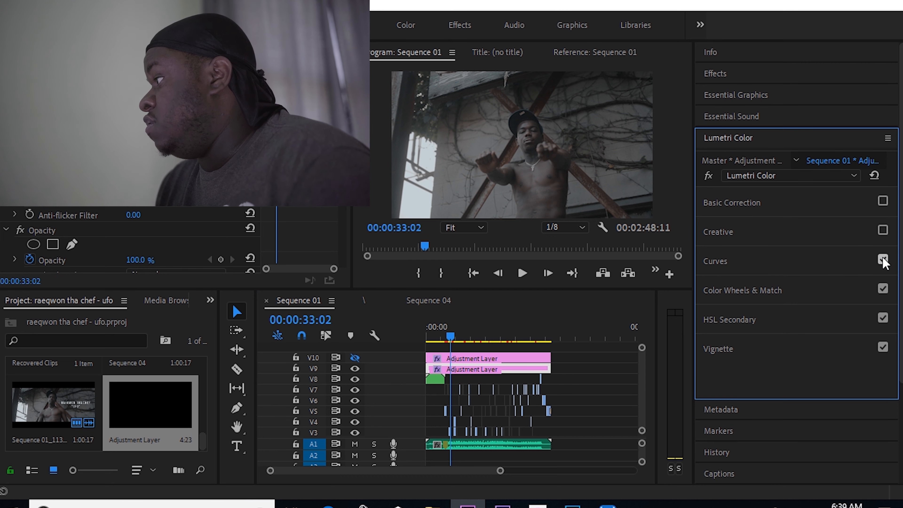
click(884, 289)
click(883, 347)
Re-enable the Creative and Basic Correction sections and expand each to view its settings.
click(768, 237)
click(883, 230)
scroll(851, 315, down, 4)
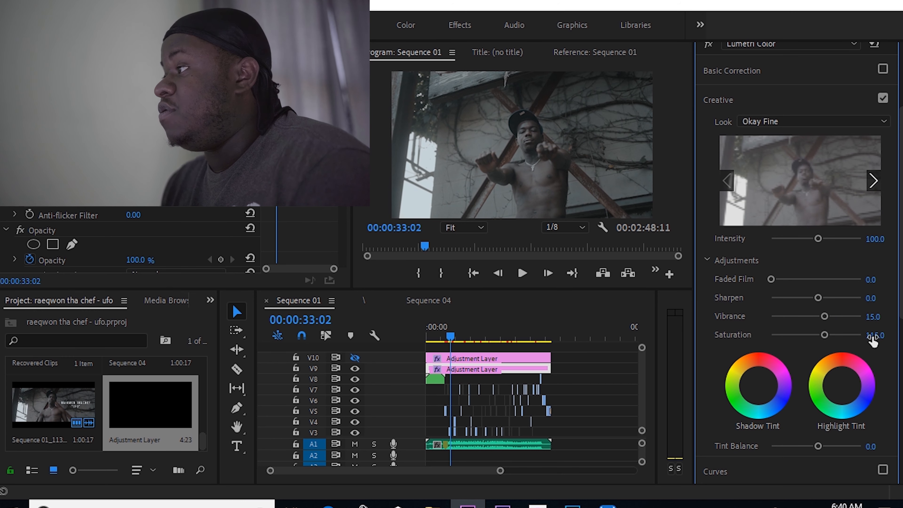
click(812, 99)
click(810, 80)
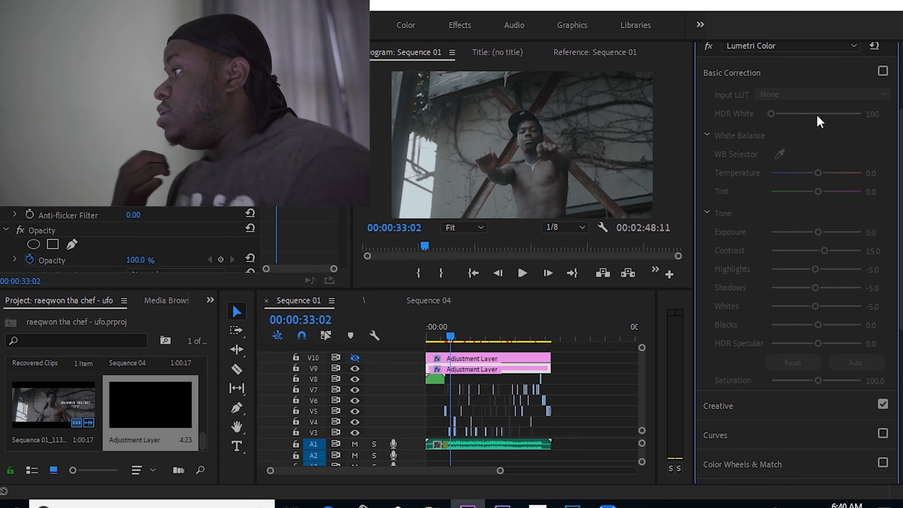
click(883, 71)
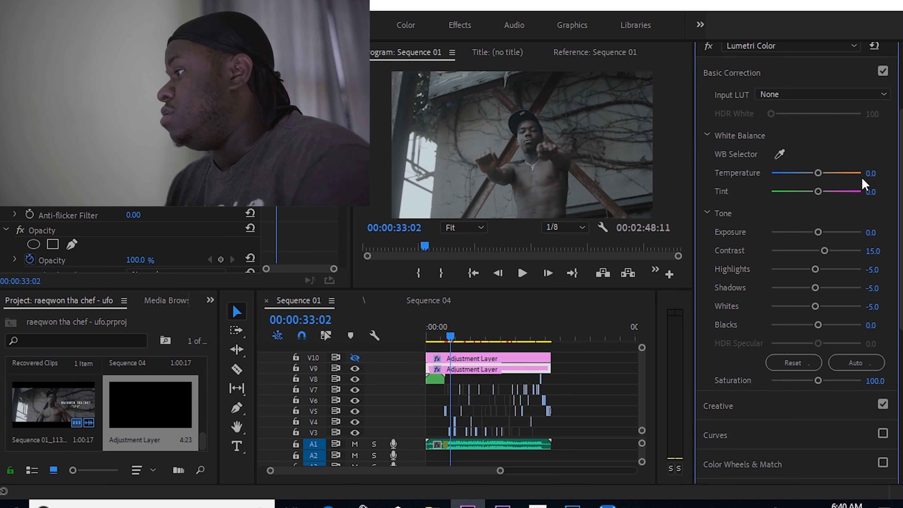
Expand and re-enable the Curves section, and display the red channel of the RGB curves.
click(716, 435)
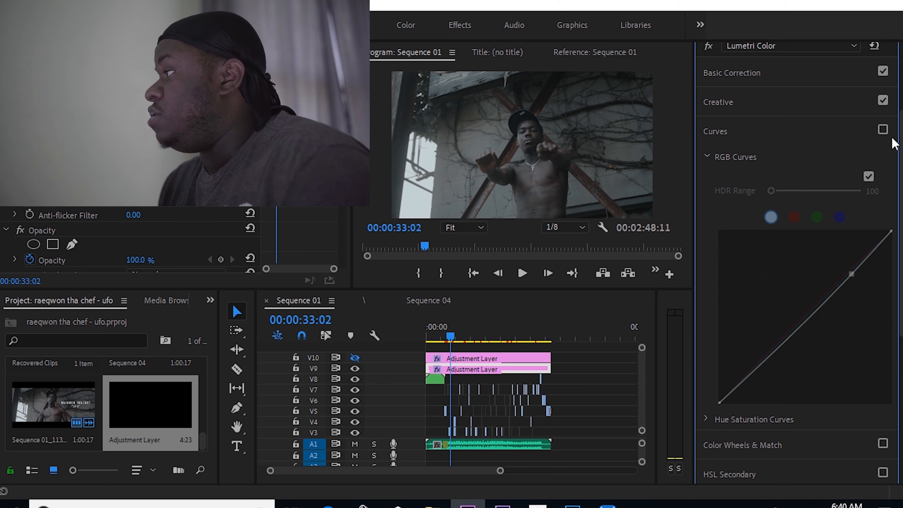
click(884, 130)
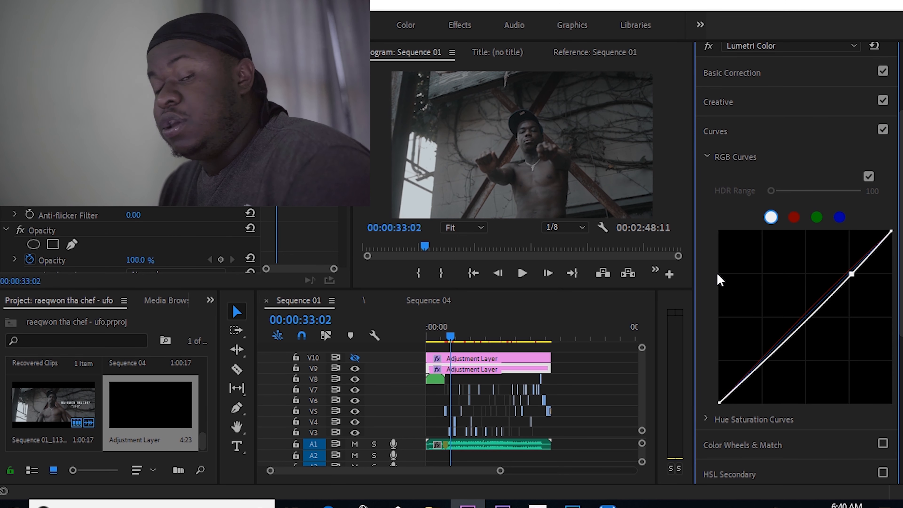
click(794, 217)
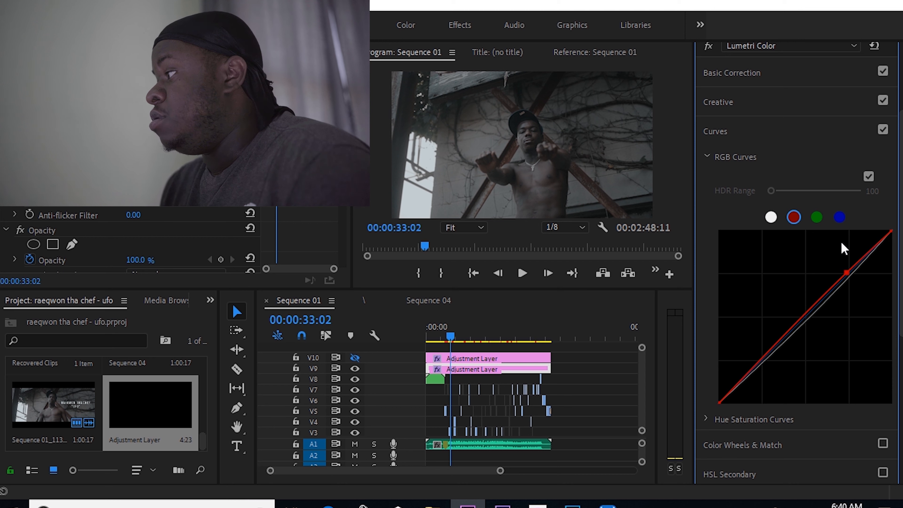
click(846, 274)
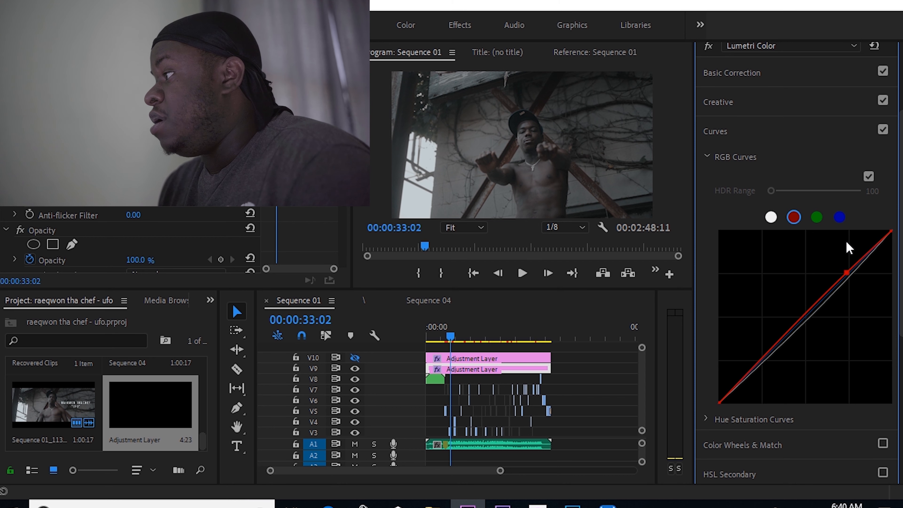
click(868, 177)
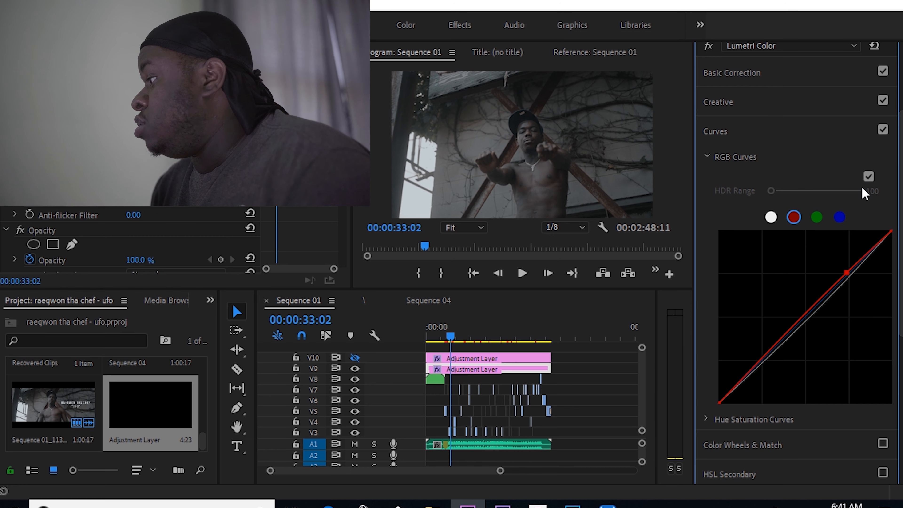
Collapse Curves and re-enable Color Wheels & Match, HSL Secondary and Vignette.
scroll(716, 249, down, 4)
scroll(738, 259, down, 3)
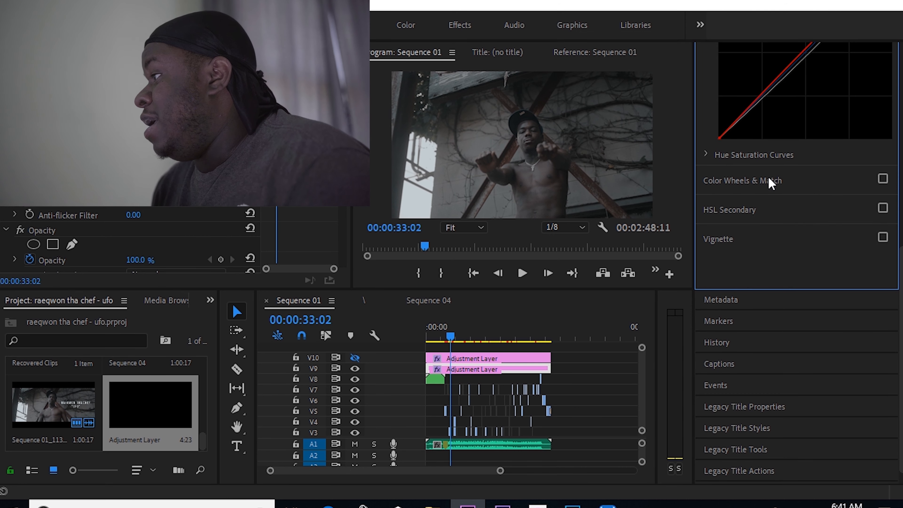
scroll(749, 209, up, 8)
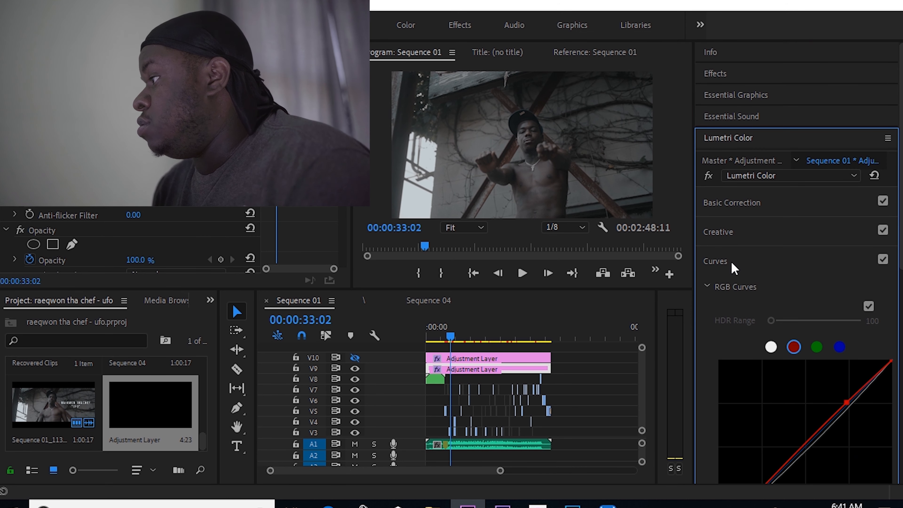
click(732, 262)
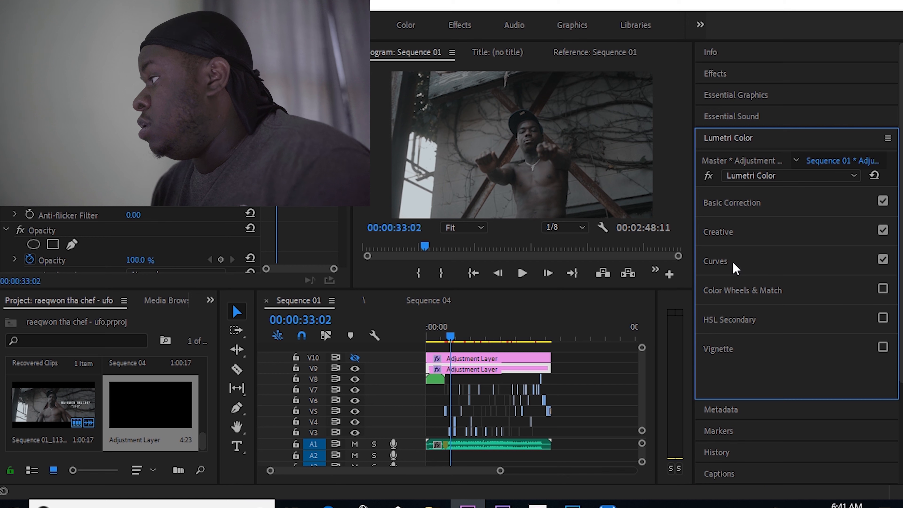
click(883, 288)
click(883, 318)
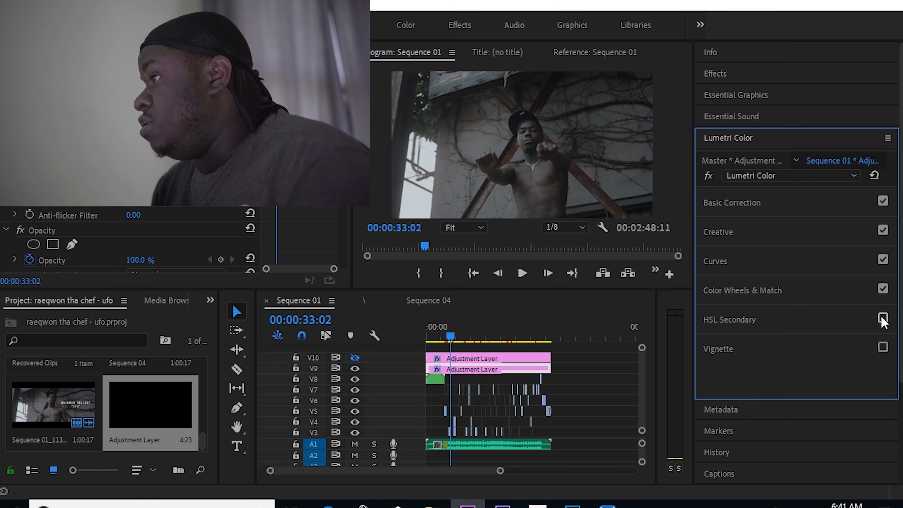
click(883, 347)
Expand the Basic Correction settings, hide track V9 and play the sequence without its grade.
click(732, 203)
scroll(796, 249, down, 4)
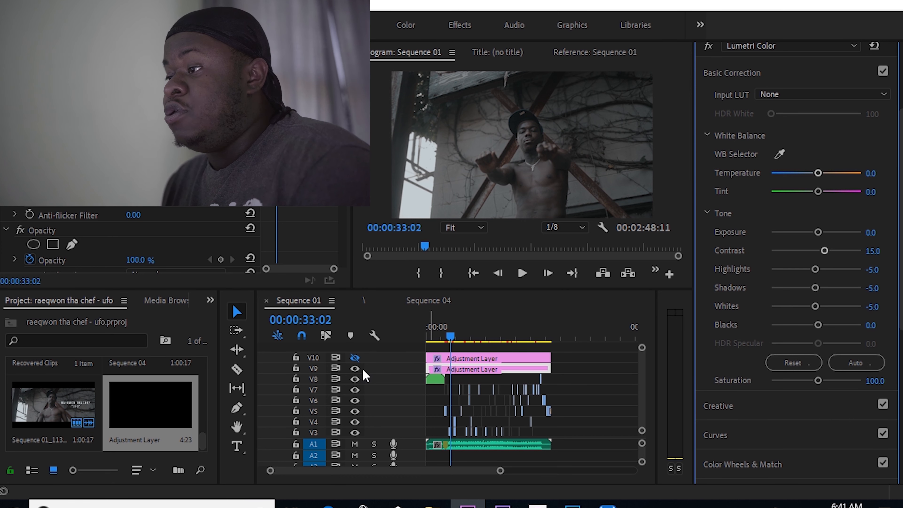
click(355, 368)
key(space)
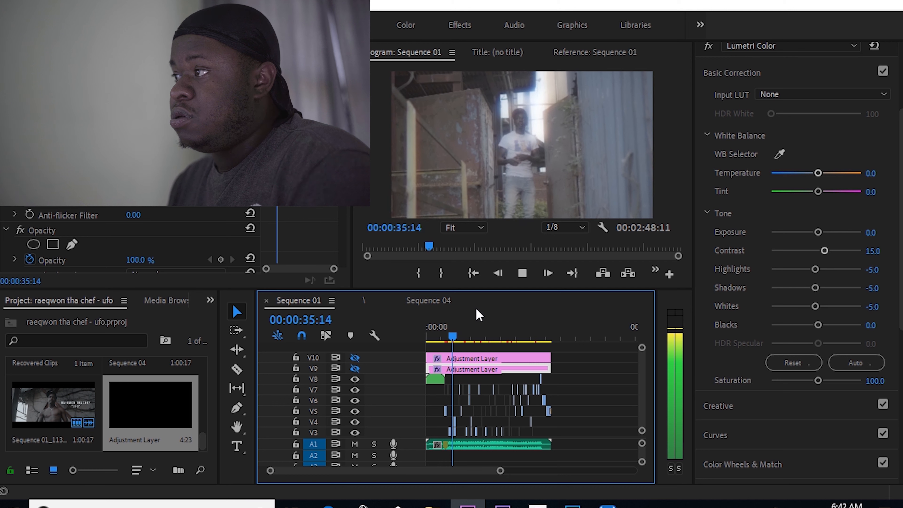